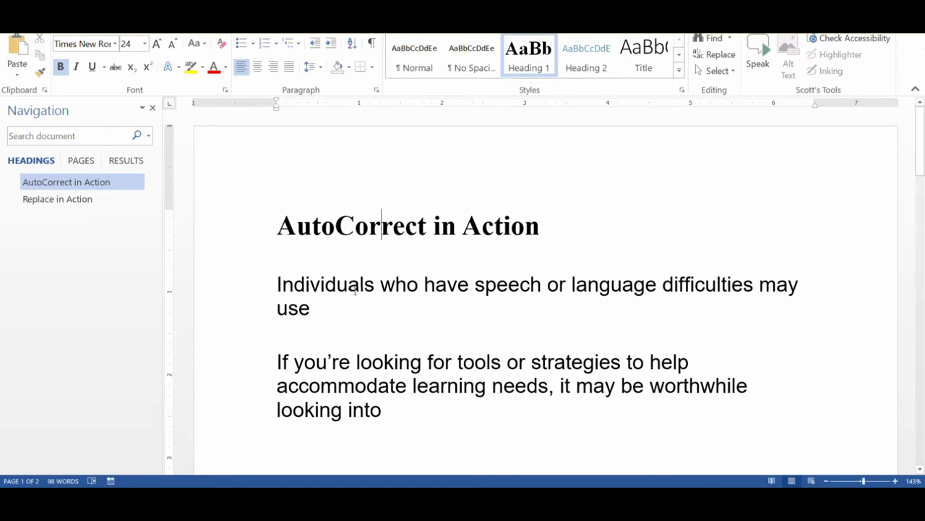
End the first sentence after 'use' with `aac, giving 'augmentative and alternative communication.' with no extra space
click(347, 302)
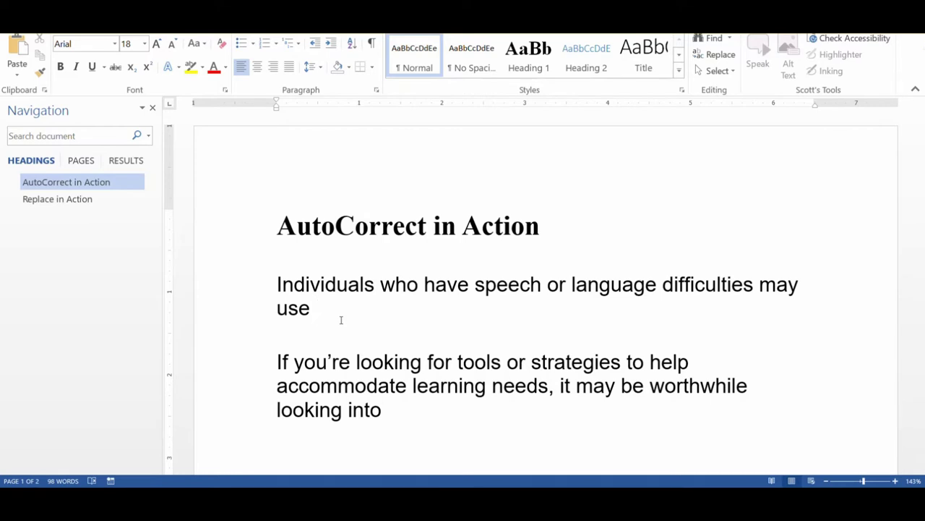
text(`aac)
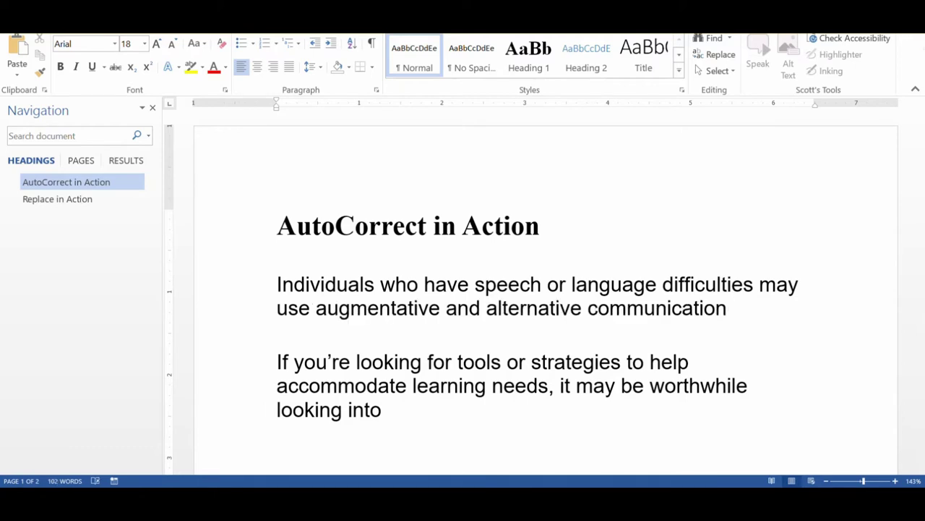
text(.)
key(Left)
key(BackSpace)
Open the AutoCorrect Options from the Proofing page of Word Options
key(alt+f)
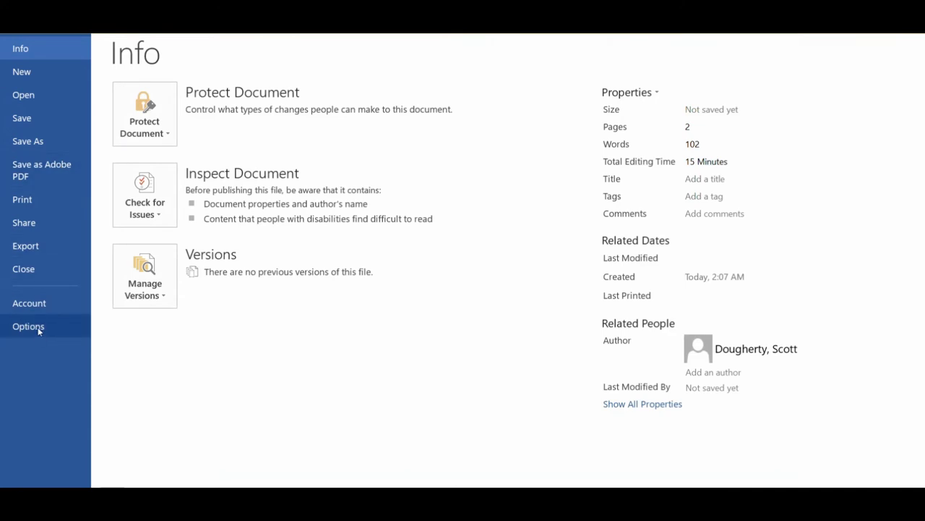
key(Escape)
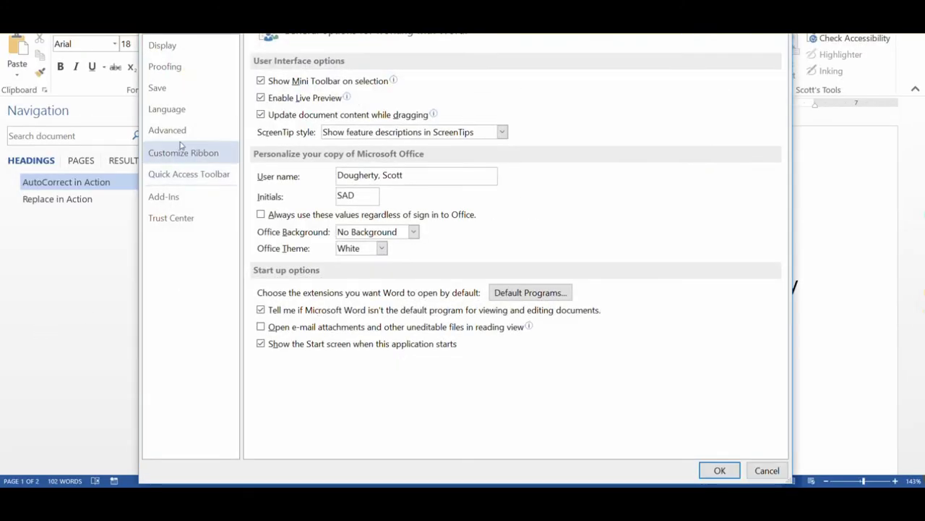
click(168, 69)
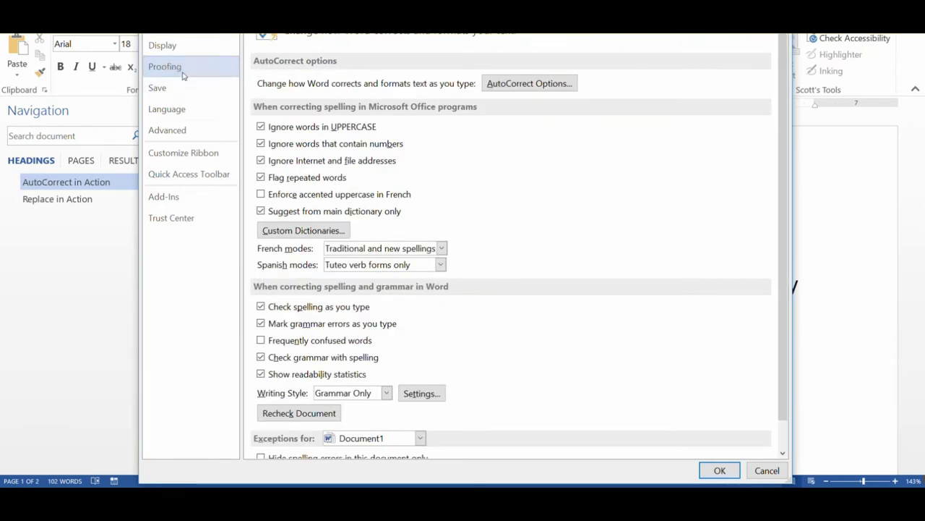
click(539, 83)
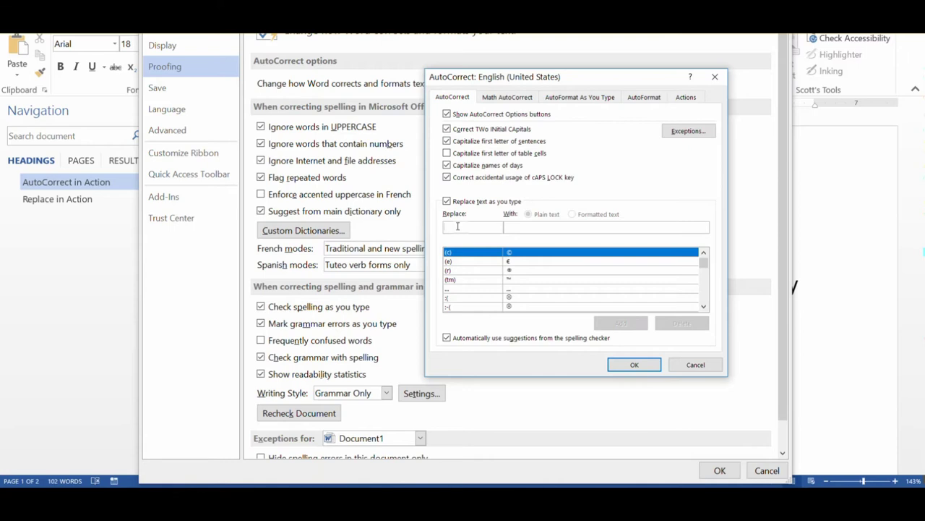
Add an AutoCorrect entry replacing `at with 'assistive technology' and confirm with OK
text(`)
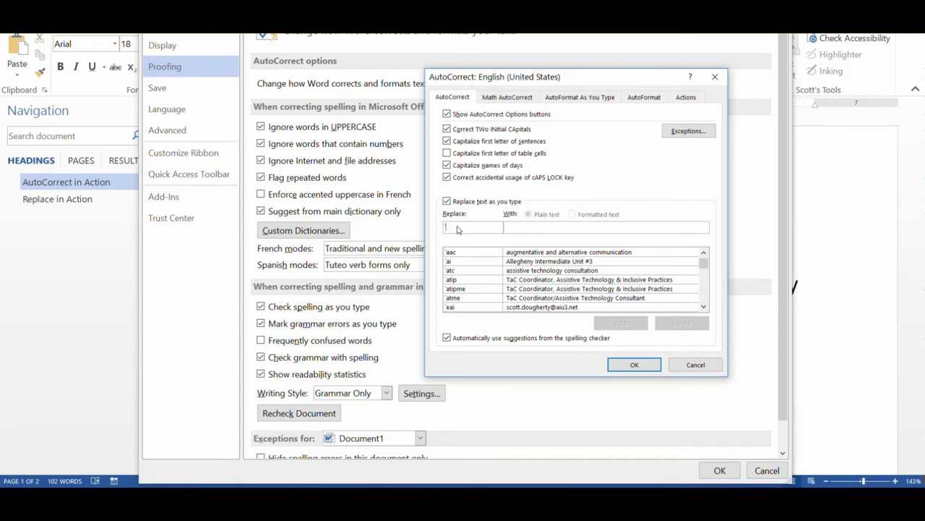
text(at)
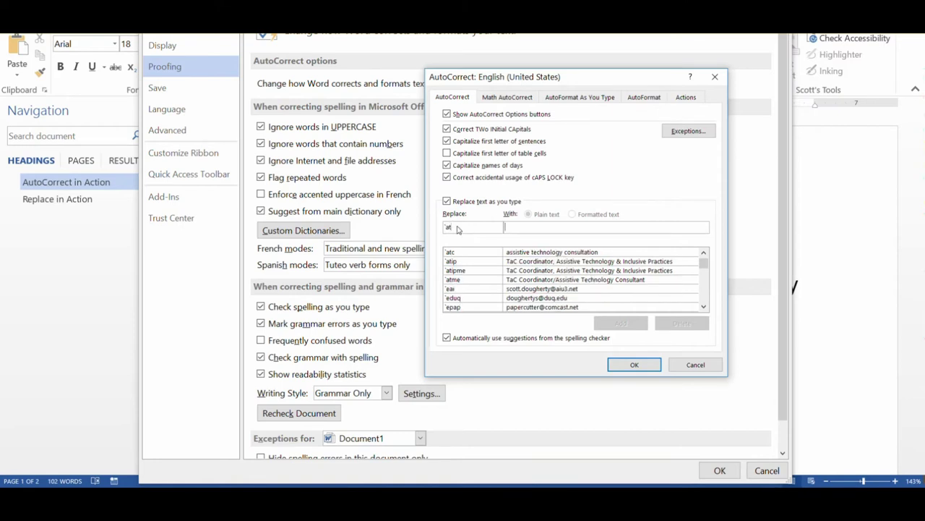
text(as)
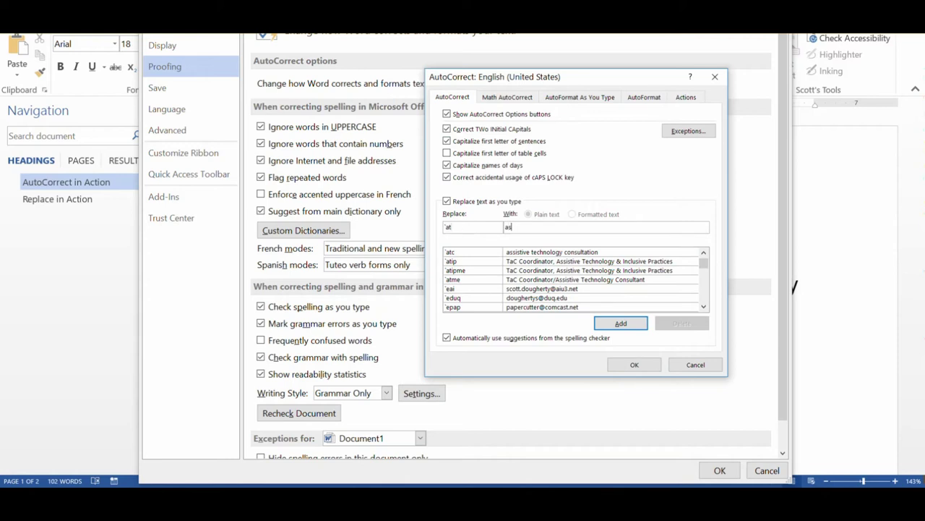
text(sistive technology)
click(620, 323)
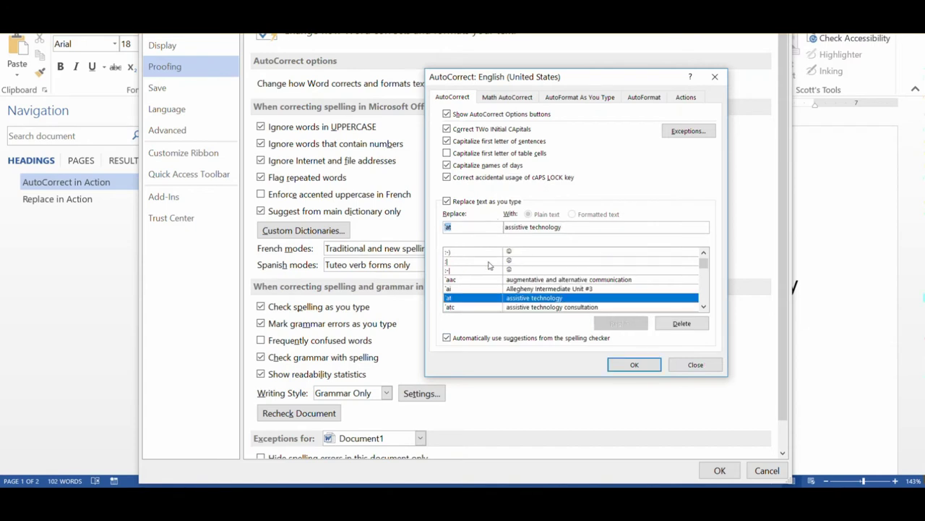
click(648, 366)
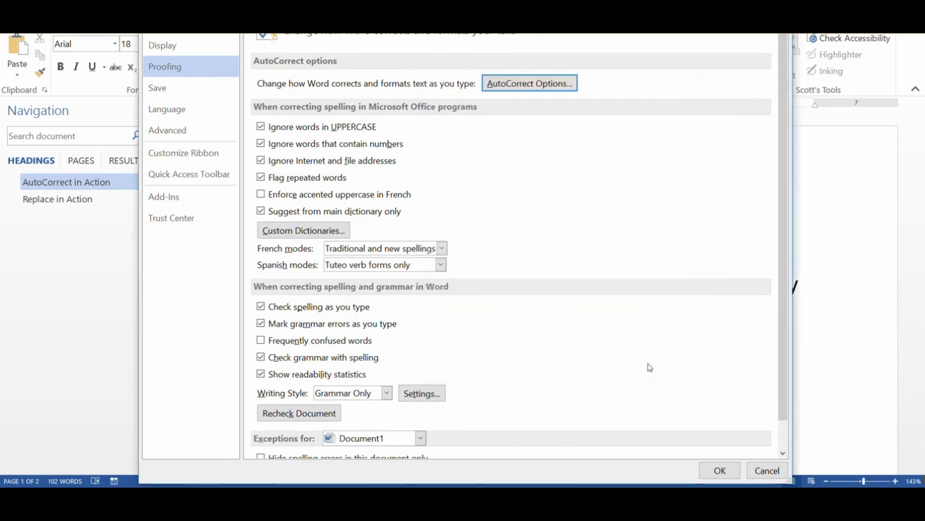
Close Word Options and end the second sentence after 'looking into' with `at, expanding to 'assistive technology.'
click(720, 470)
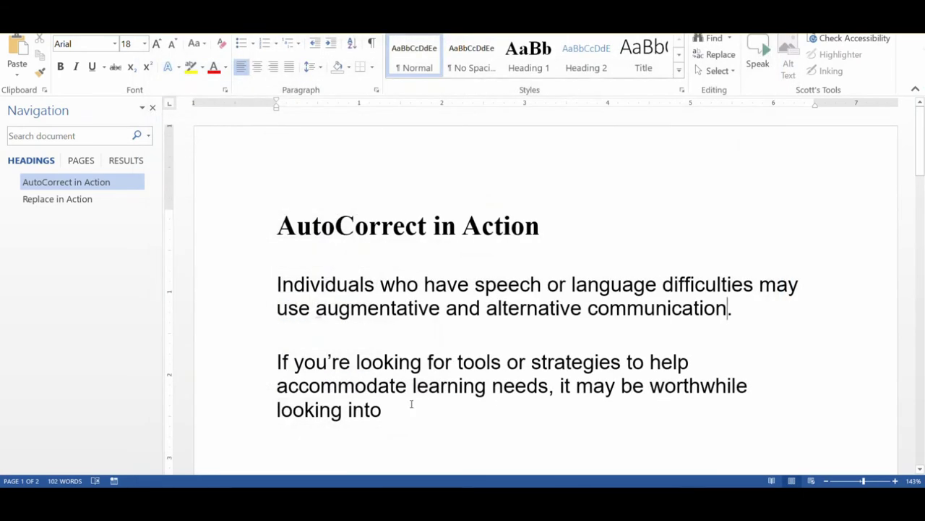
click(415, 410)
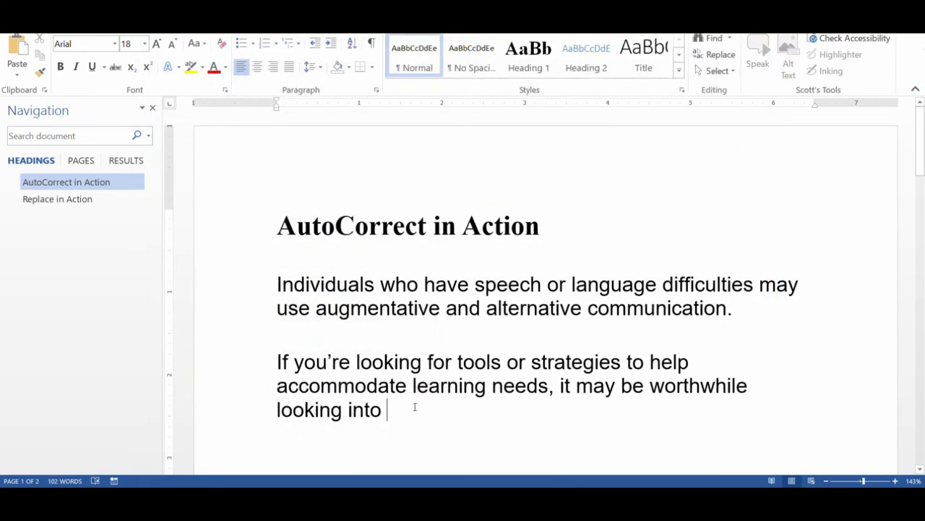
text(`at)
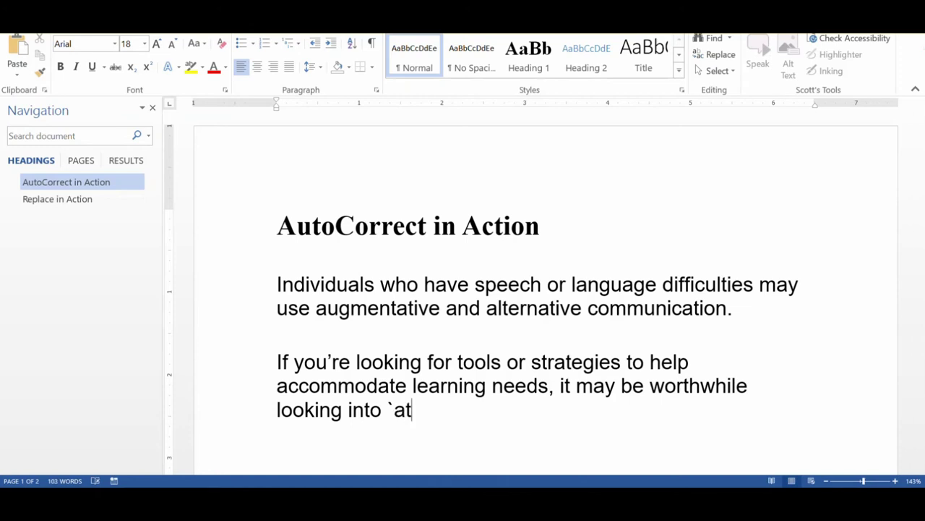
text(.)
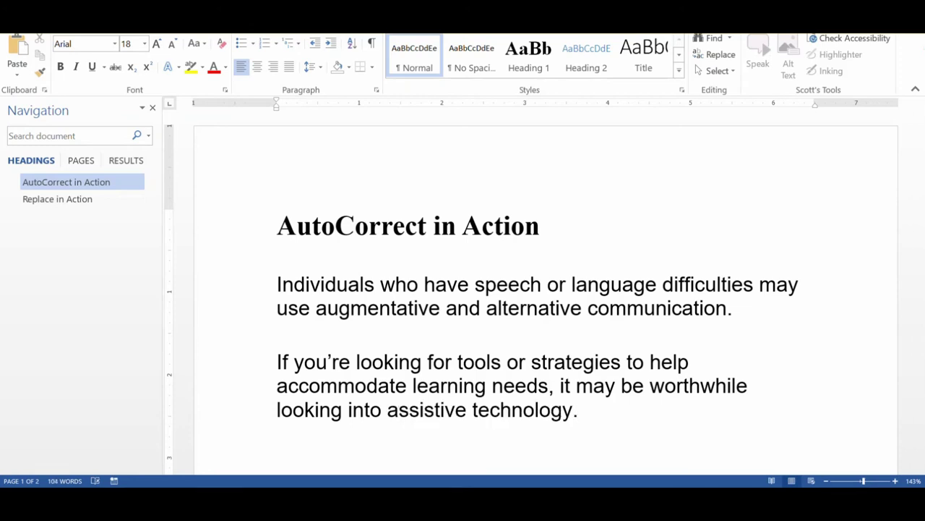
click(52, 200)
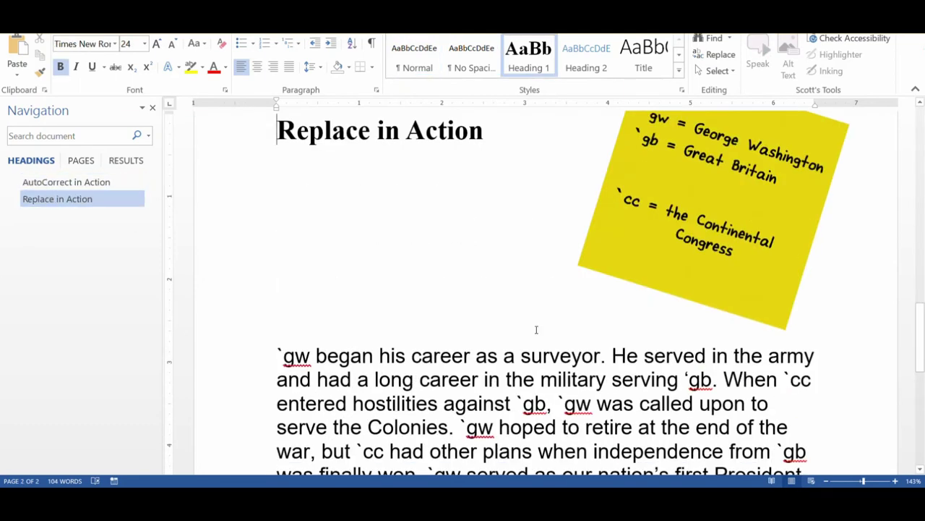
scroll(537, 329, up, 1)
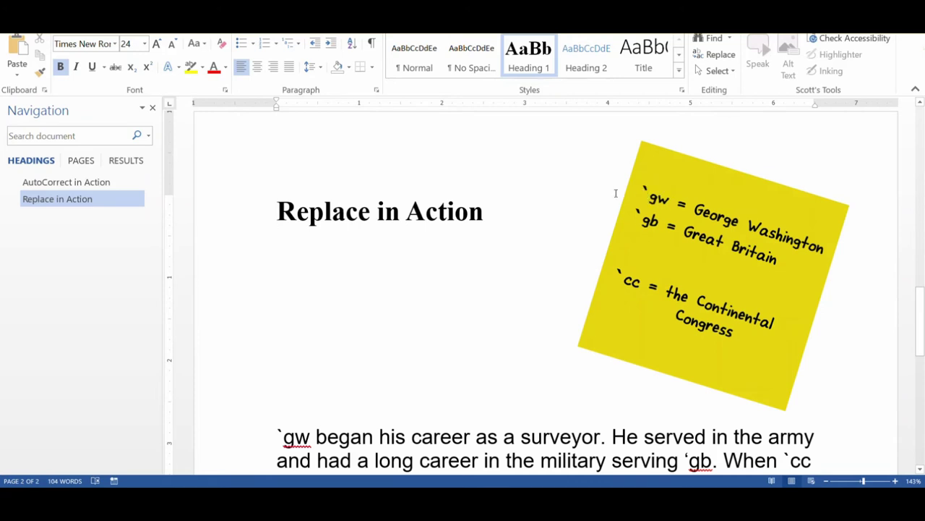
scroll(539, 282, down, 3)
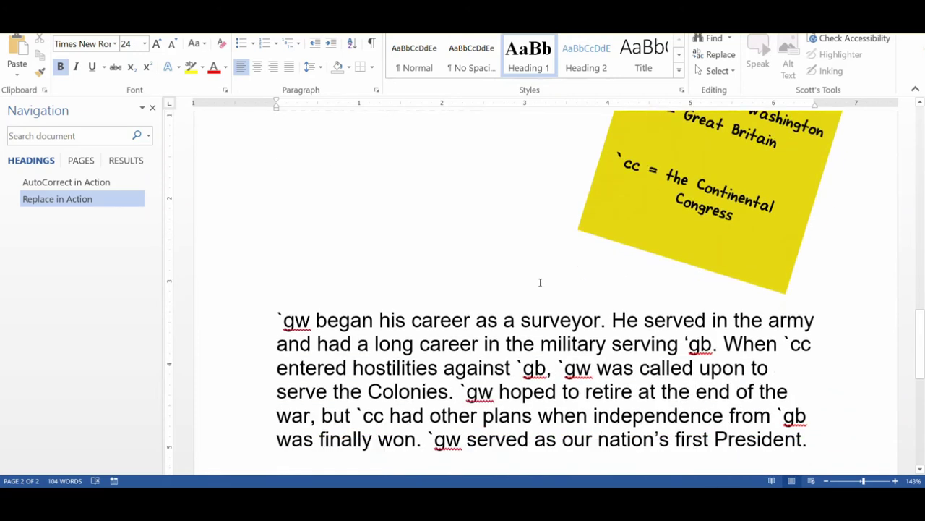
scroll(539, 282, down, 3)
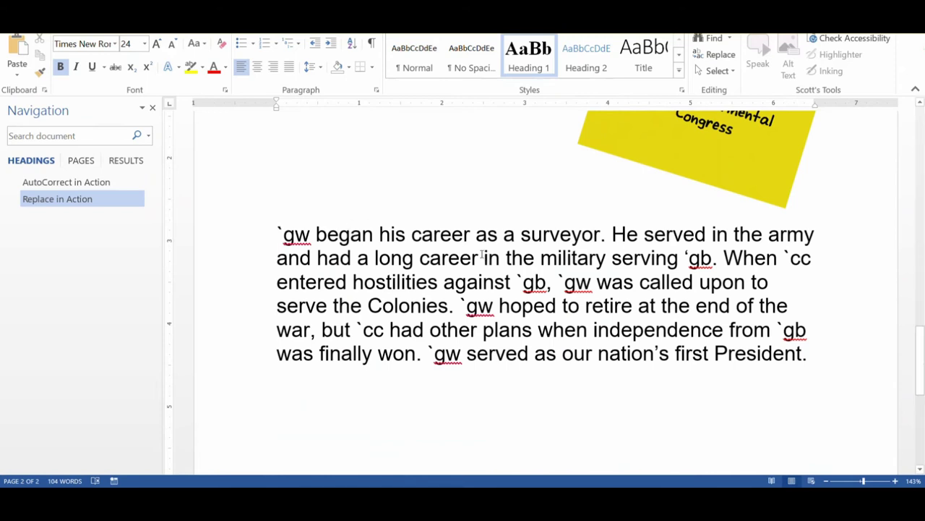
click(275, 233)
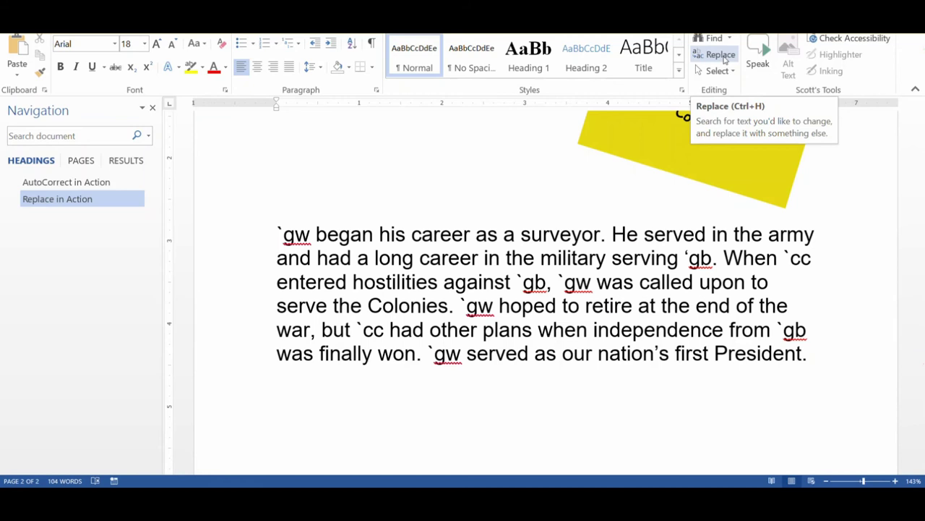
Replace all `gw with 'George Washington' via Find and Replace (4 replacements)
click(725, 59)
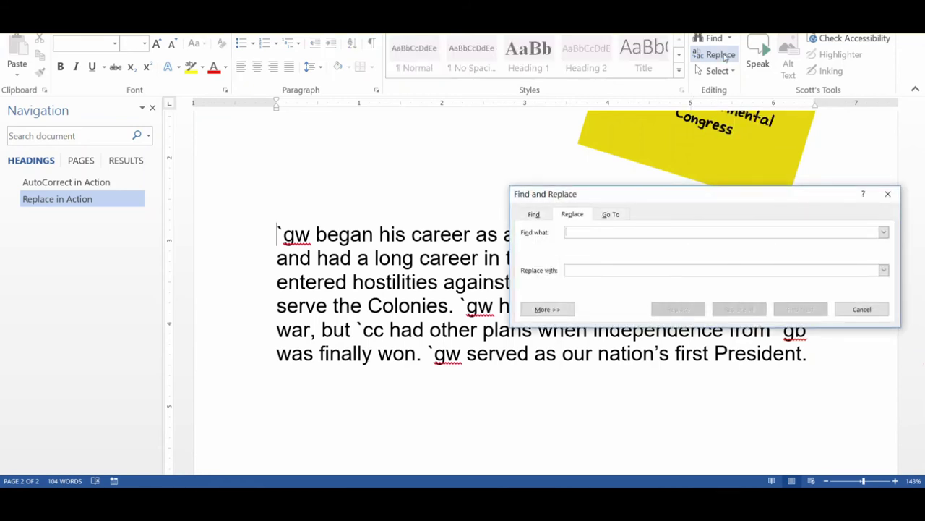
text(`gw)
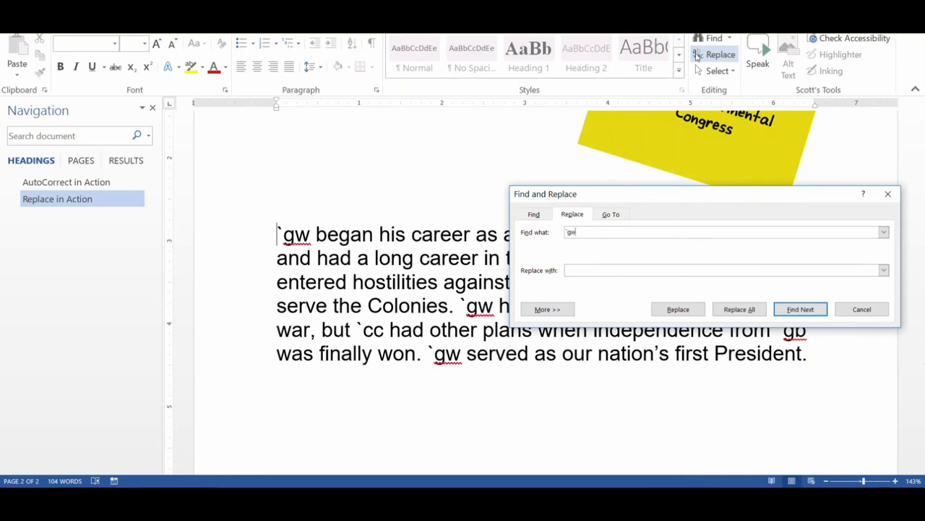
click(578, 273)
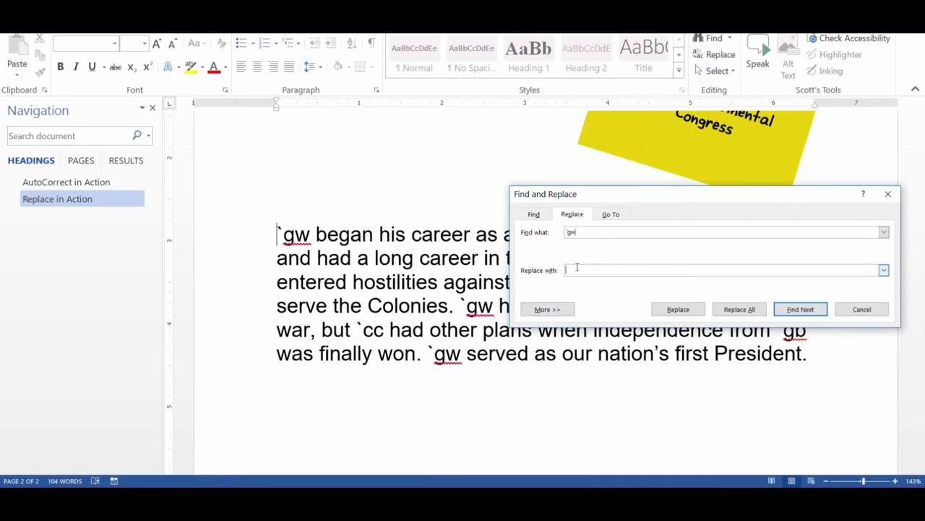
text(George Washington)
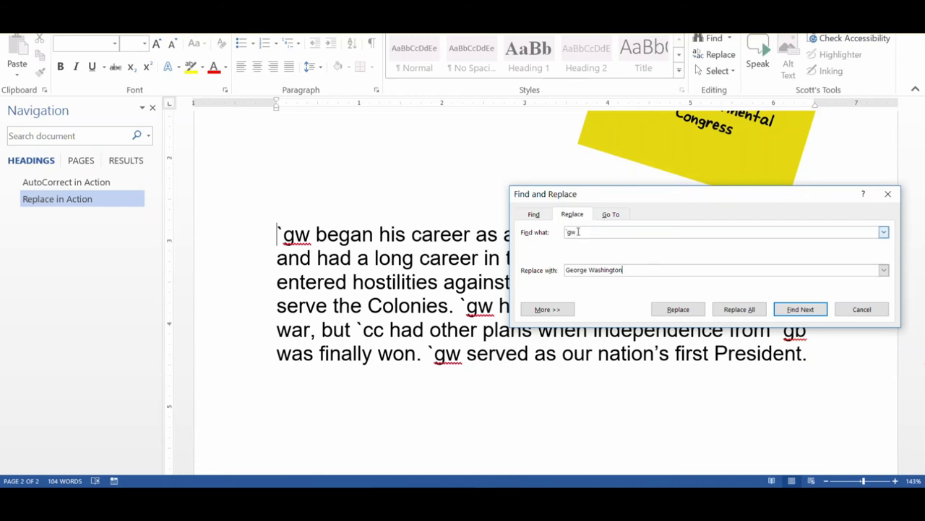
click(739, 310)
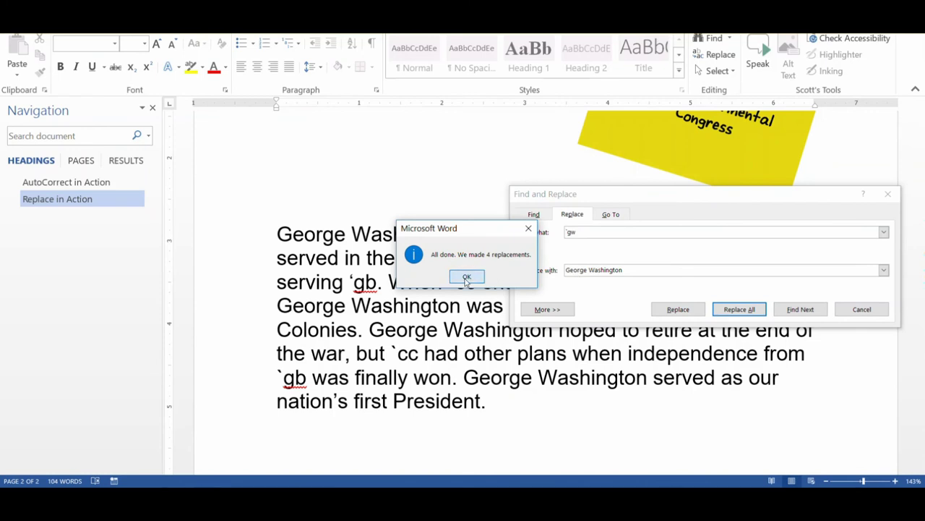
click(467, 278)
Replace all `gb with 'Great Britain' using Replace All
key(BackSpace)
key(BackSpace)
text(gb)
key(Tab)
text(G)
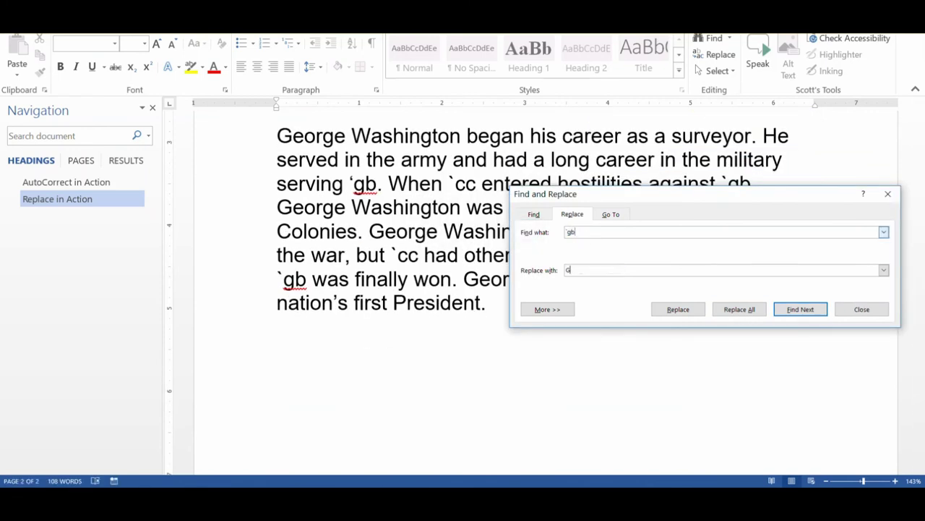
text(reat Britain)
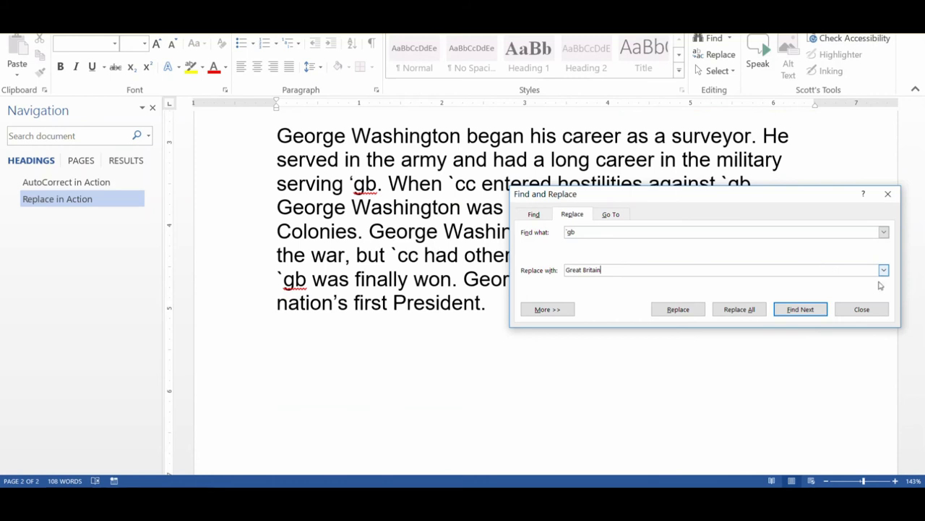
click(745, 310)
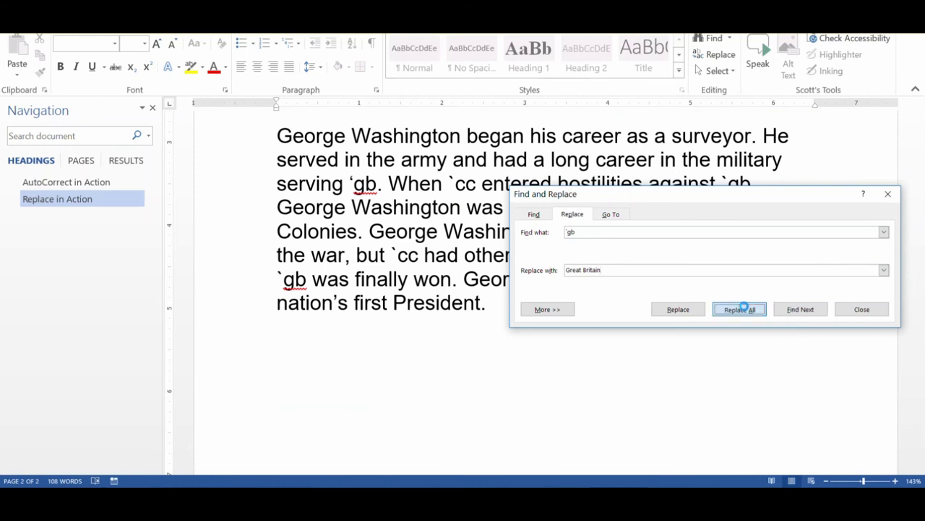
click(468, 277)
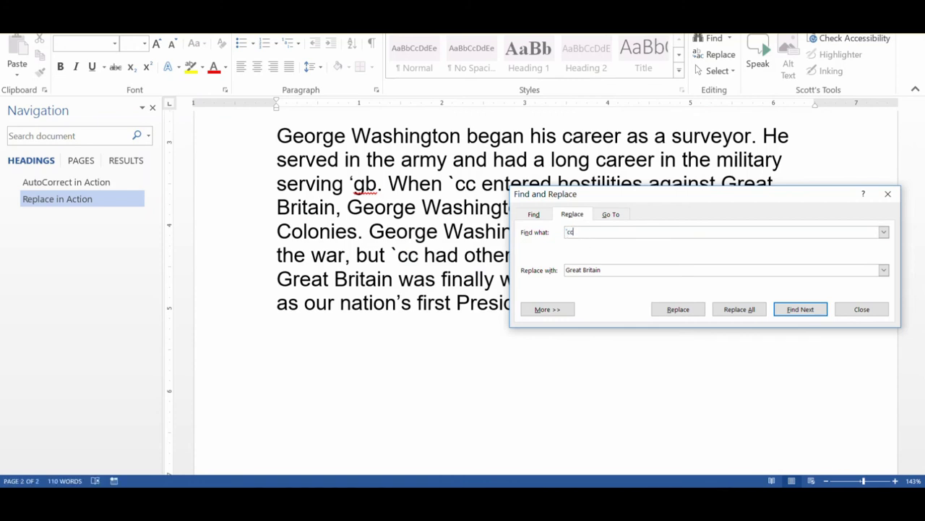
Replace all `cc with 'the Continental Congress' (2 replacements) and close Find and Replace
key(Tab)
text(the Continental Con)
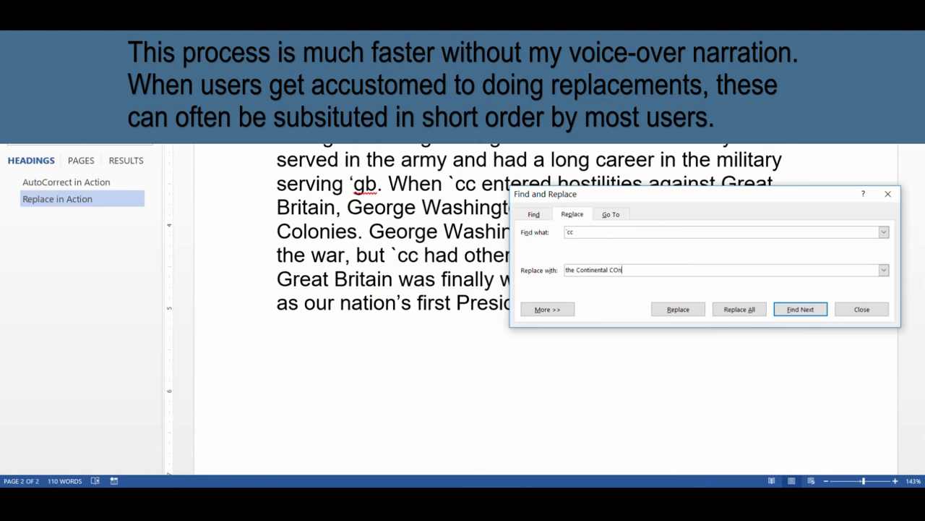
text(gress)
click(752, 311)
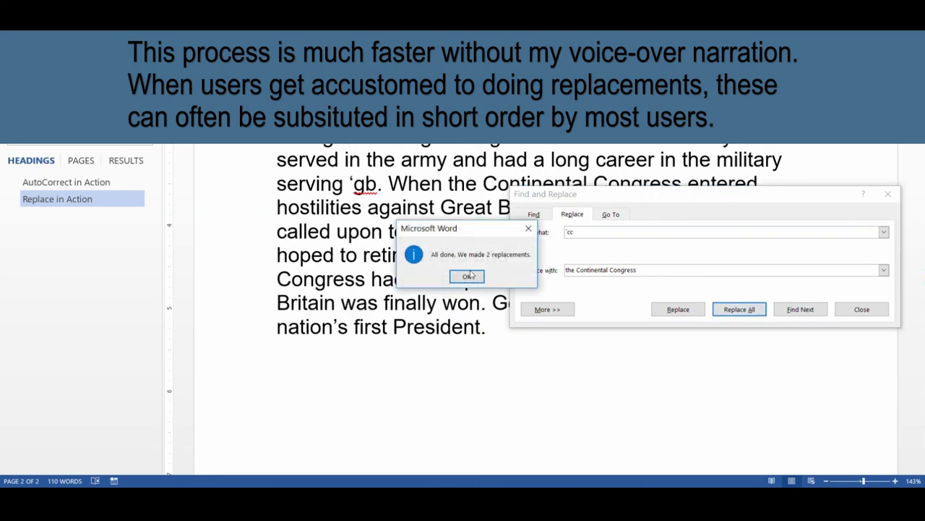
click(470, 275)
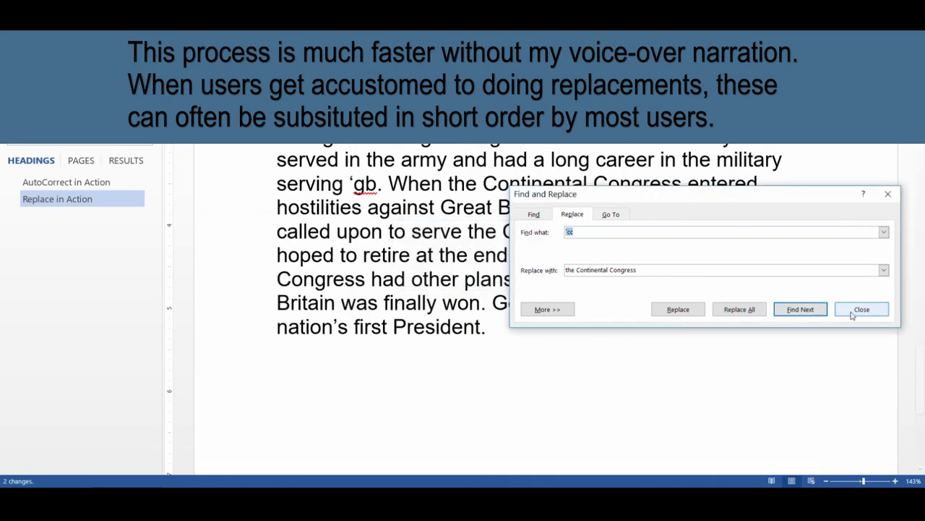
click(885, 314)
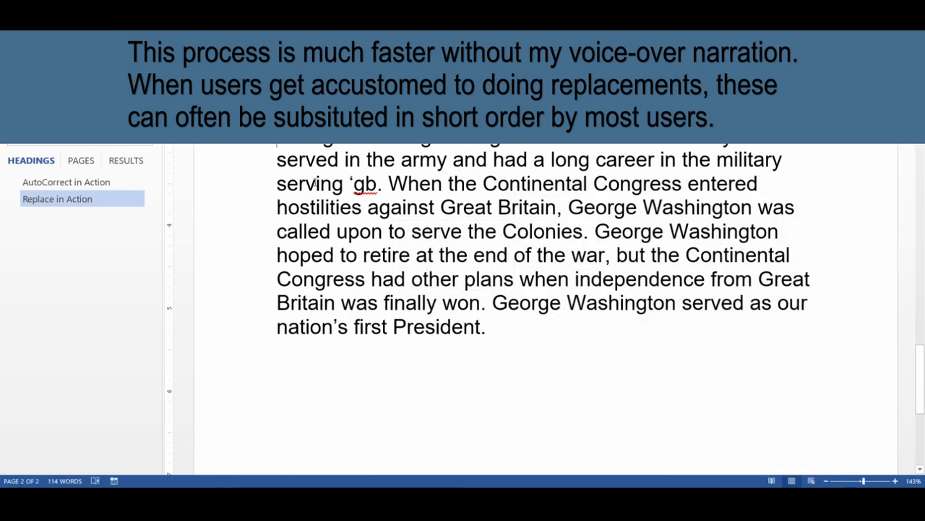
Type 'Great Britain' over the leftover ‘gb after the word 'serving'
drag(350, 184, 378, 185)
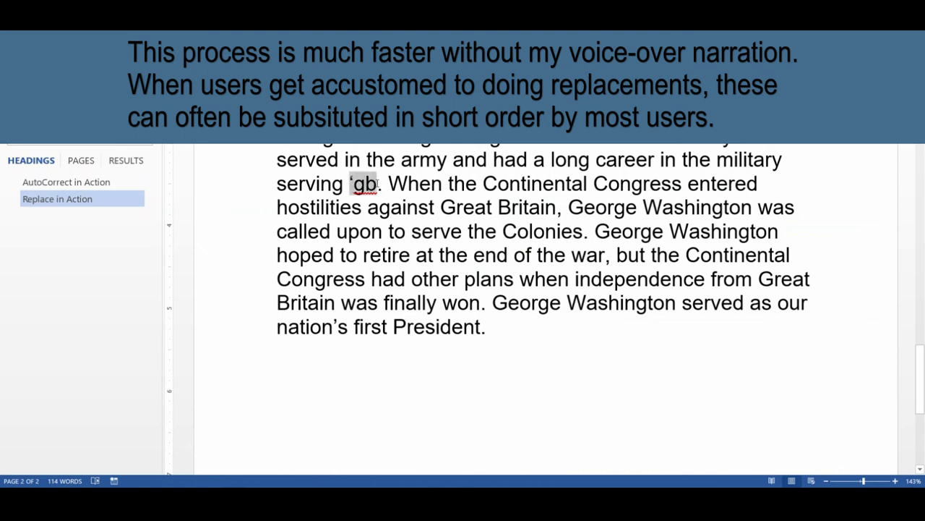
text(Great Bri)
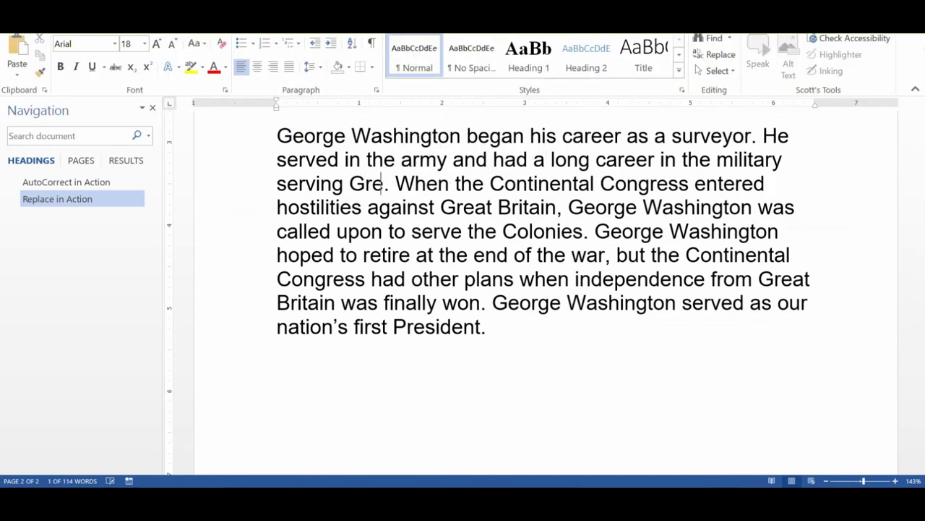
text(tain)
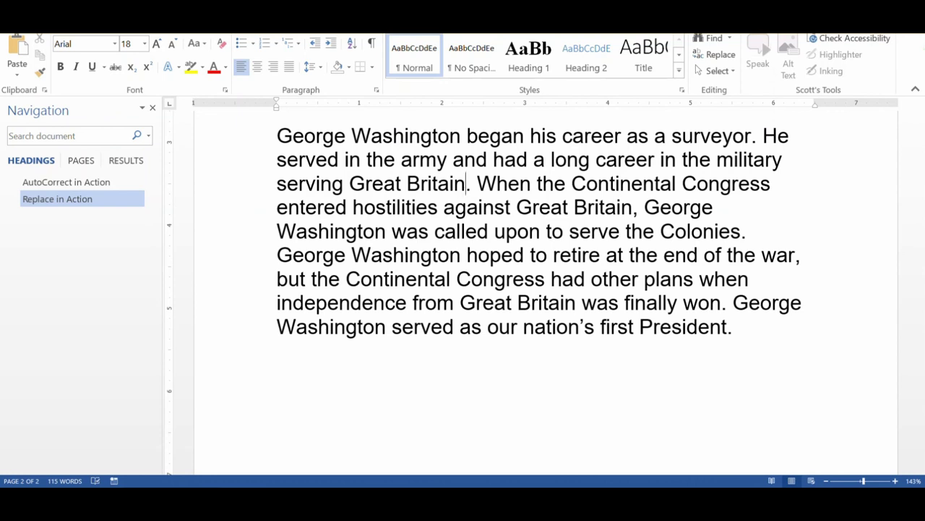
click(522, 252)
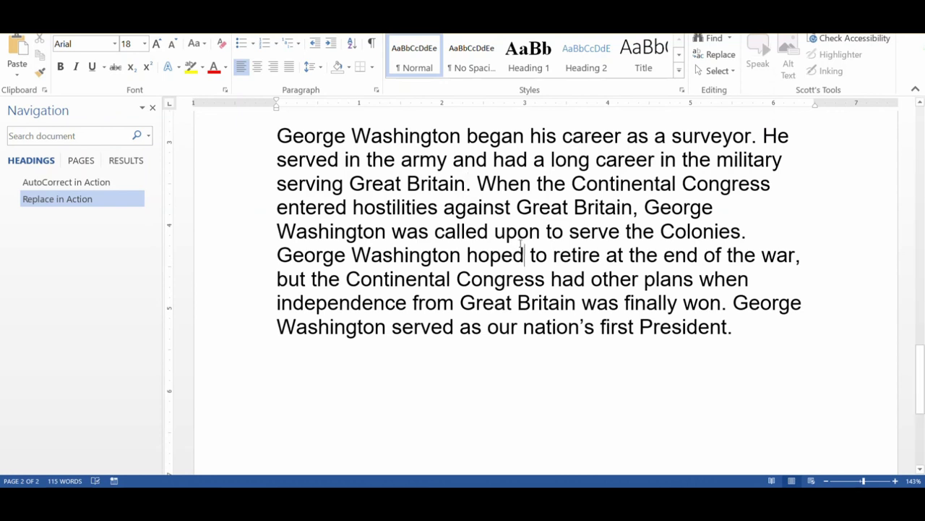